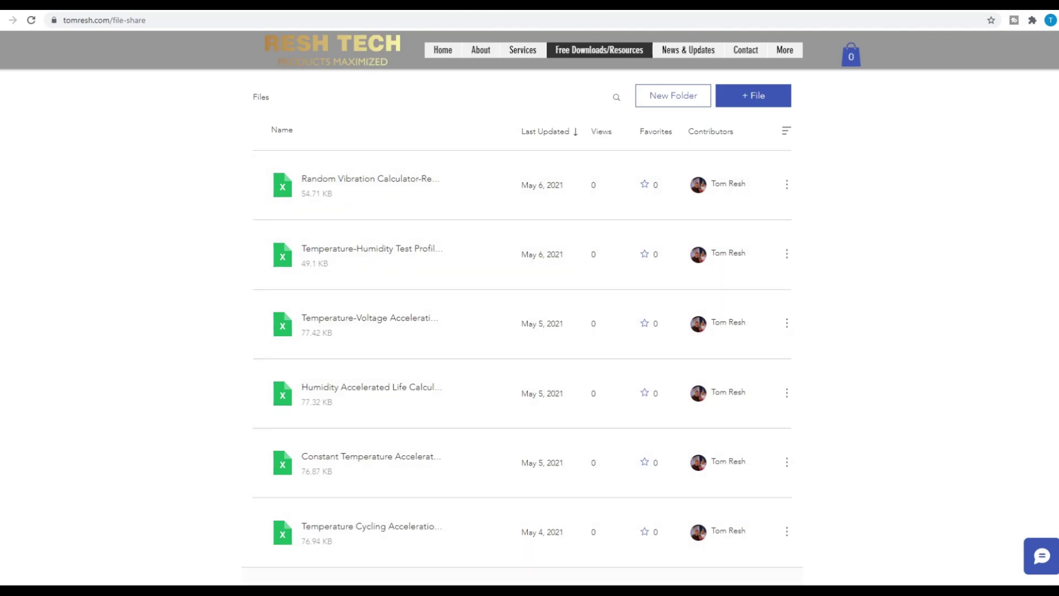
- Switch to the Random Vibration Calculator workbook in Excel and review the colour key and term definitions on the Key and Definitions sheet
mouse_move(502, 590)
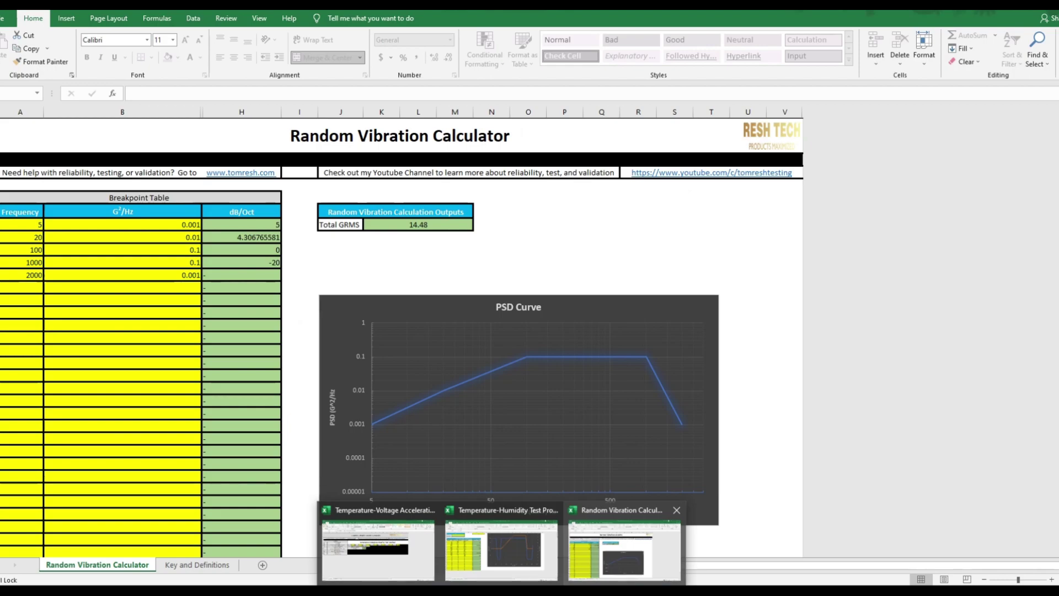
left_click(623, 546)
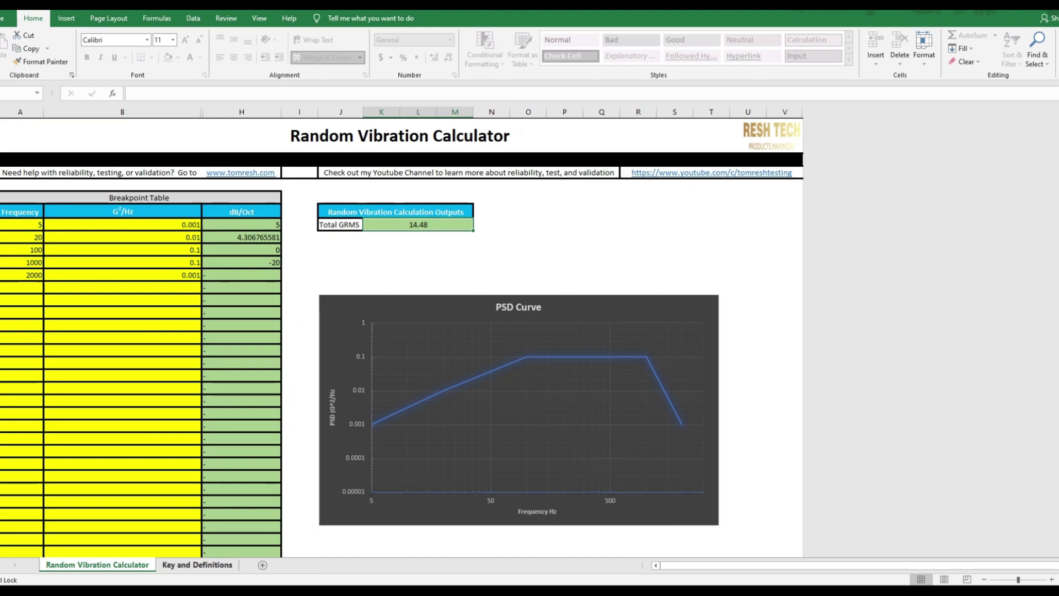
key("ctrl+Page_Down")
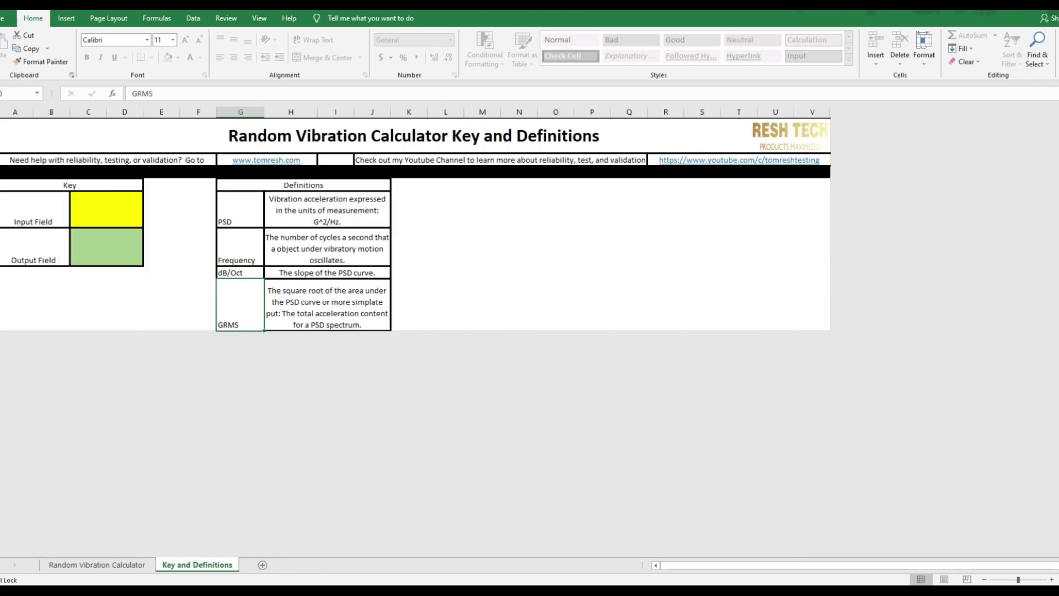
left_click_drag(70, 186, 104, 245)
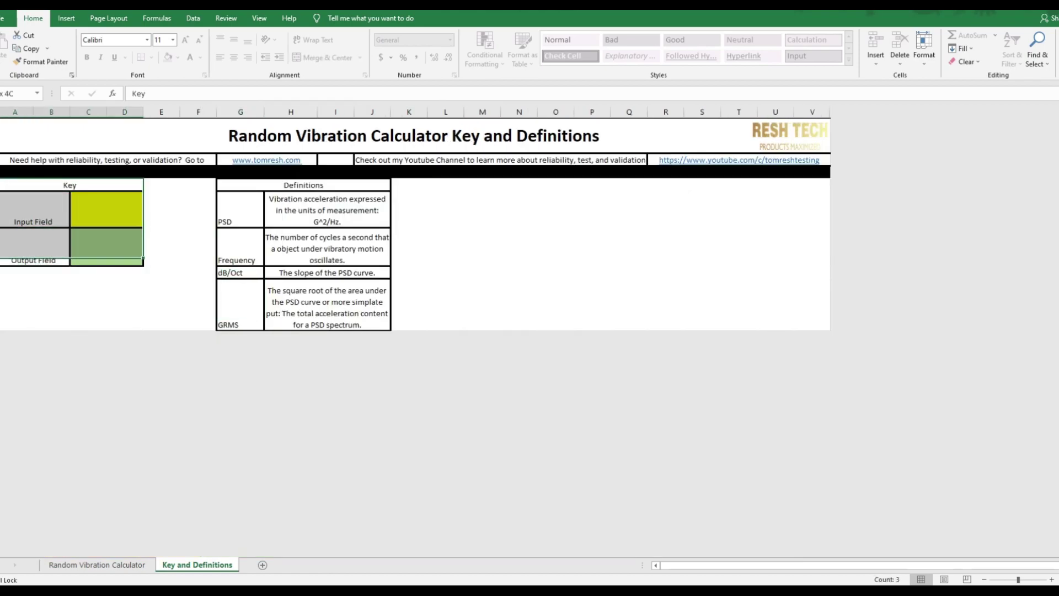
left_click(33, 209)
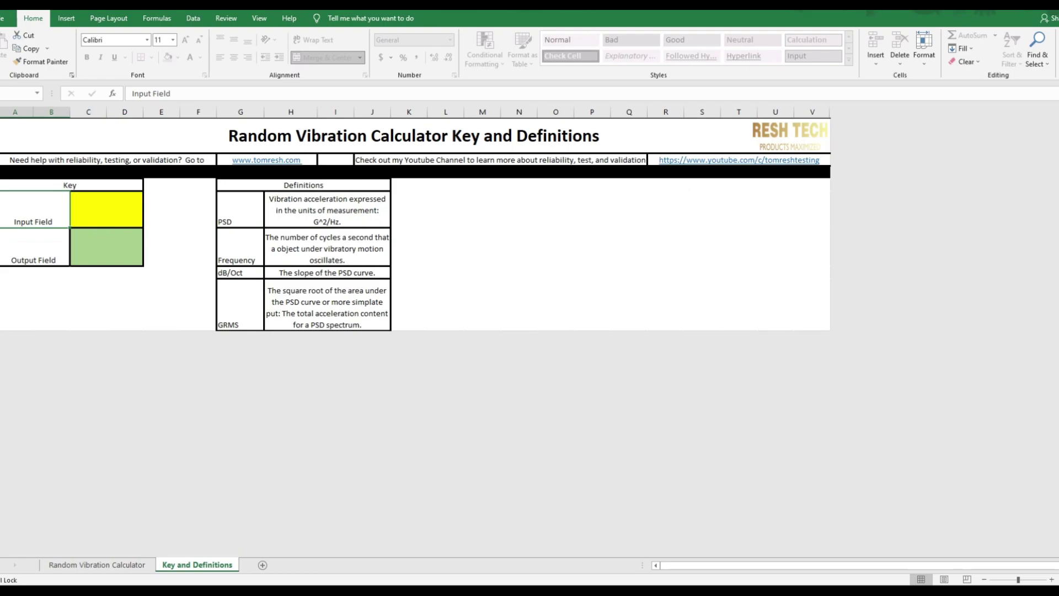
left_click(106, 210)
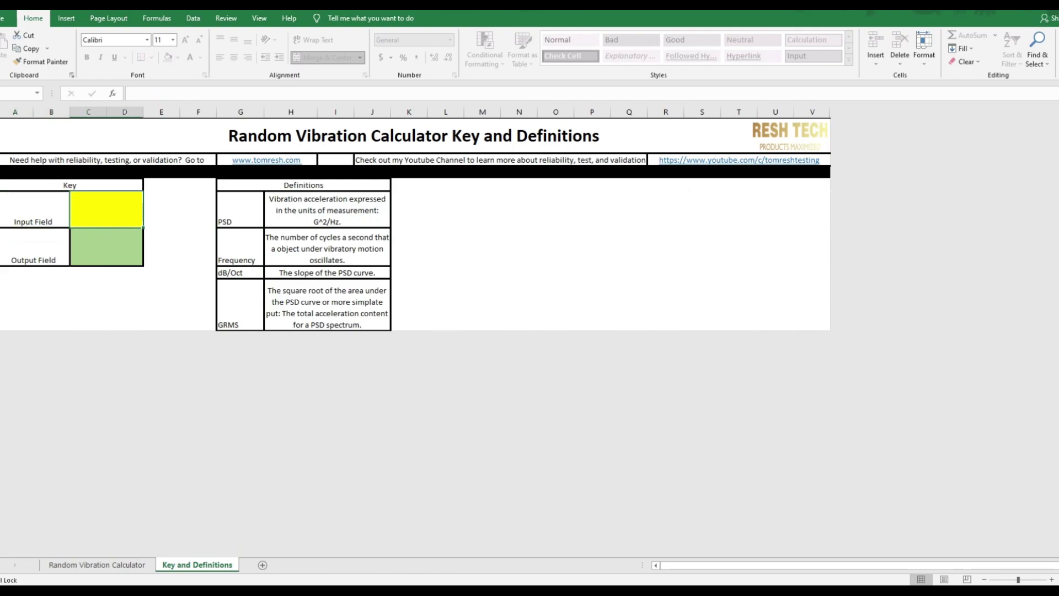
left_click(106, 247)
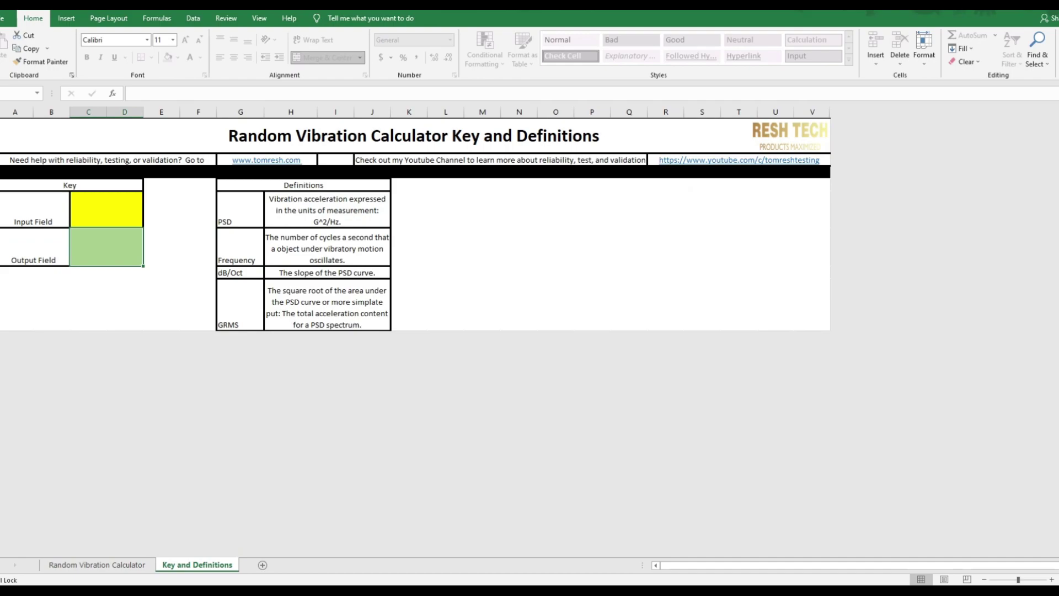
left_click_drag(304, 185, 327, 323)
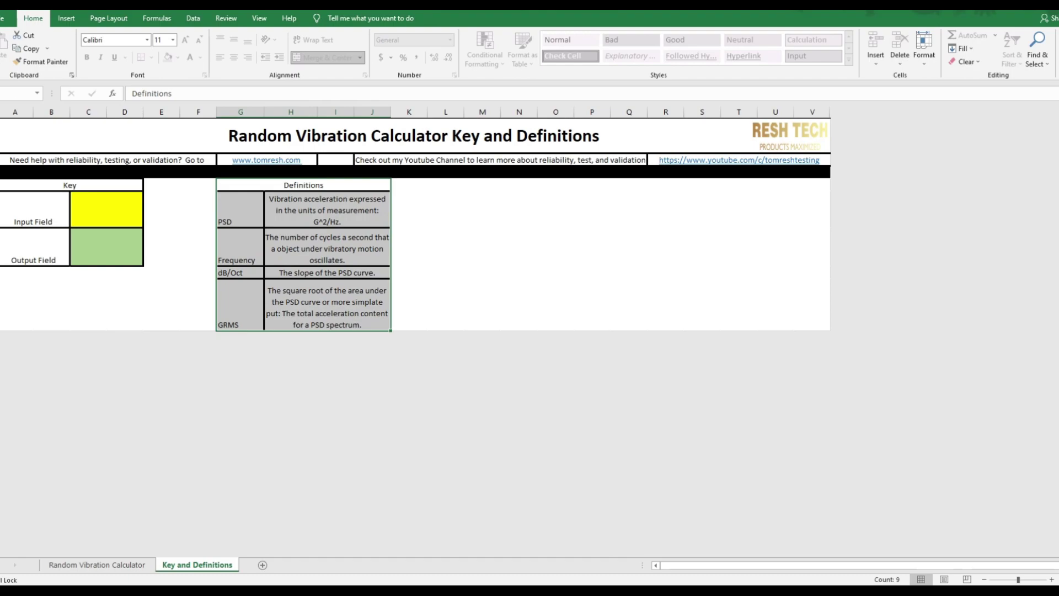
left_click(409, 246)
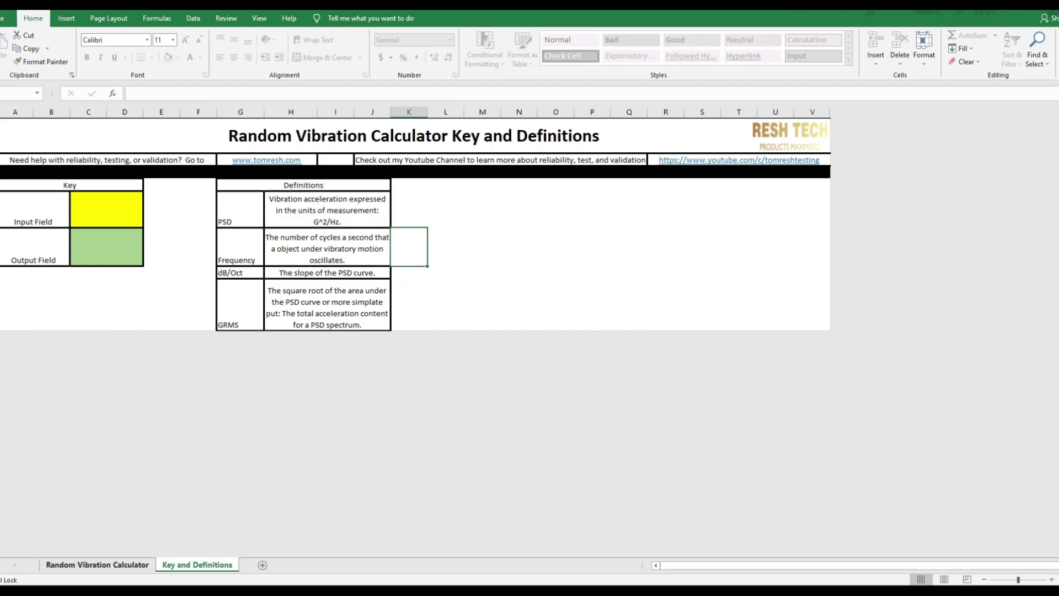
- Return to the Random Vibration Calculator sheet and examine the Breakpoint Table, including its filled dB/Oct output cells
left_click(97, 564)
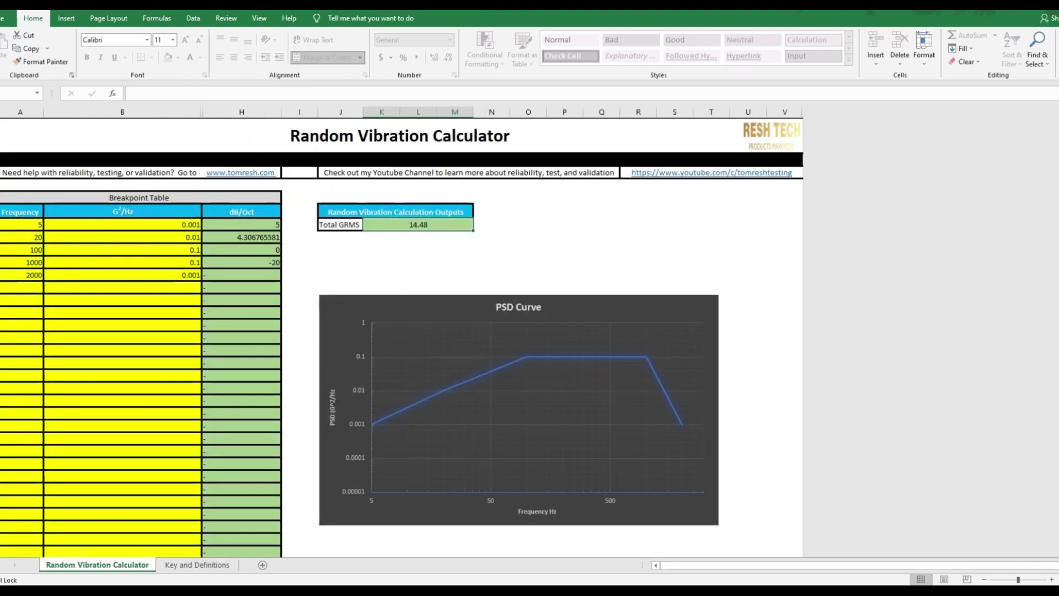
left_click_drag(138, 198, 138, 492)
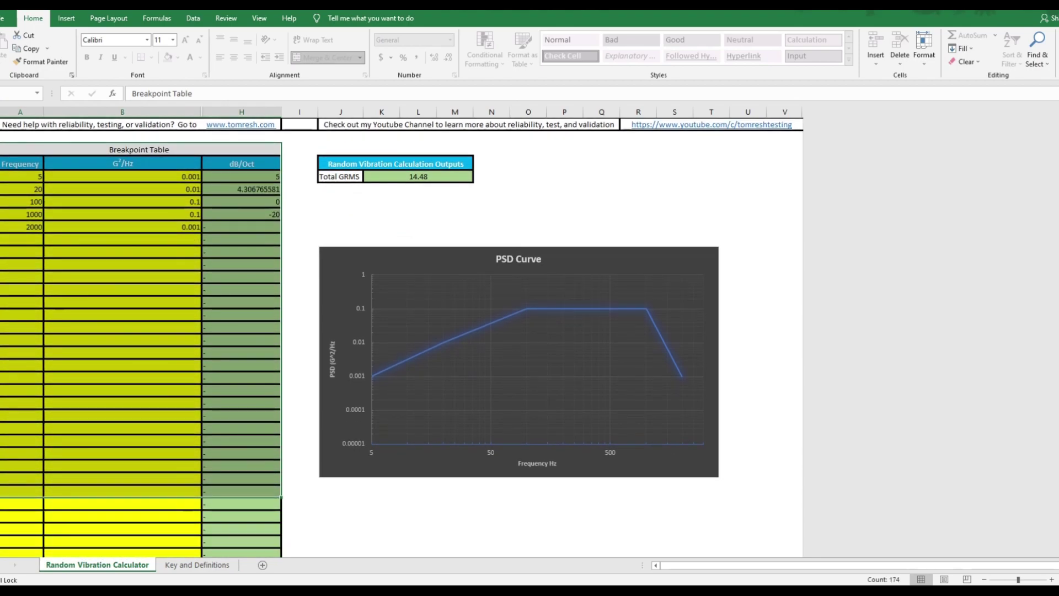
left_click(137, 353)
scroll(138, 353, "up", 1)
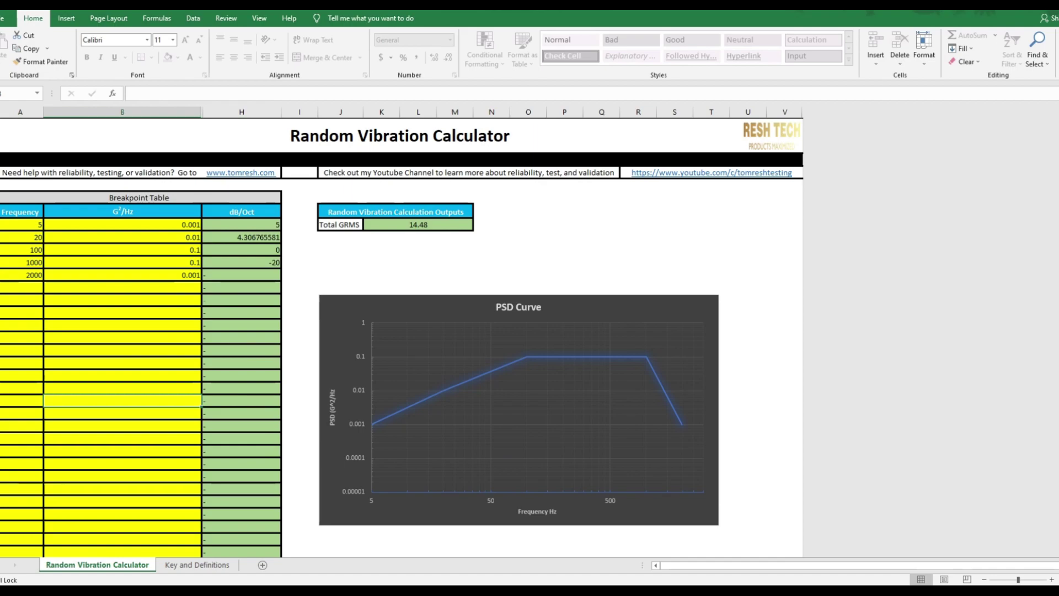
left_click(242, 225)
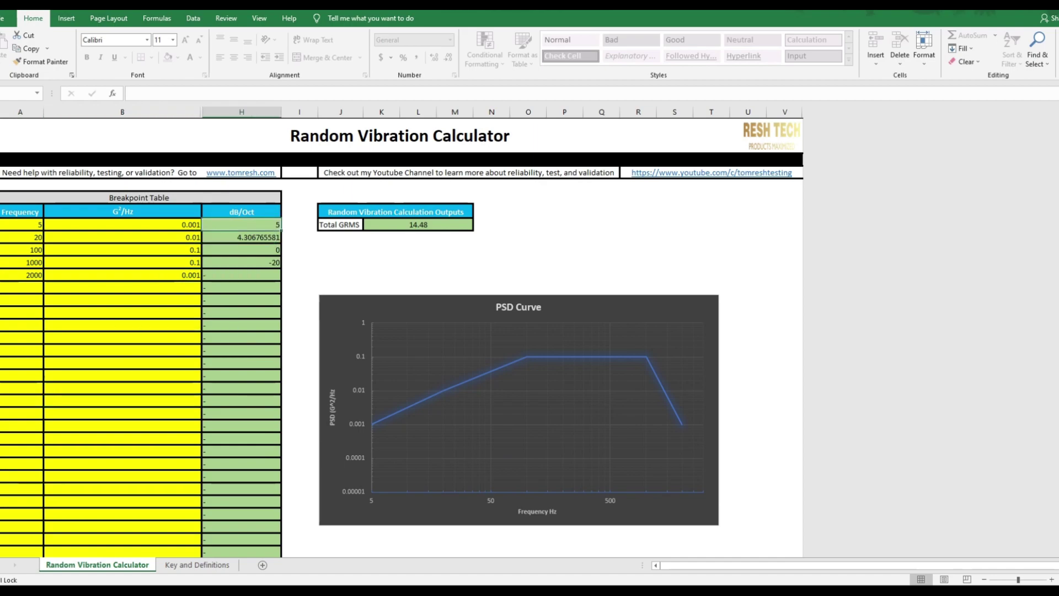
key("shift+Down")
key("shift+Down")
key("shift+Down")
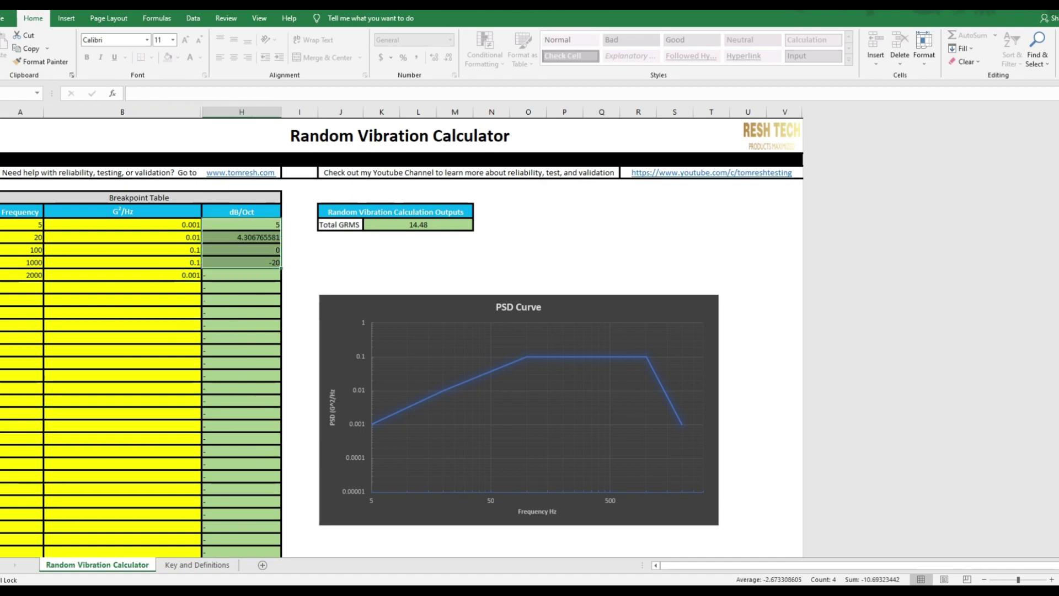
- Examine the Total GRMS output, and review the example breakpoint inputs alongside their dB/Oct slopes
left_click(395, 212)
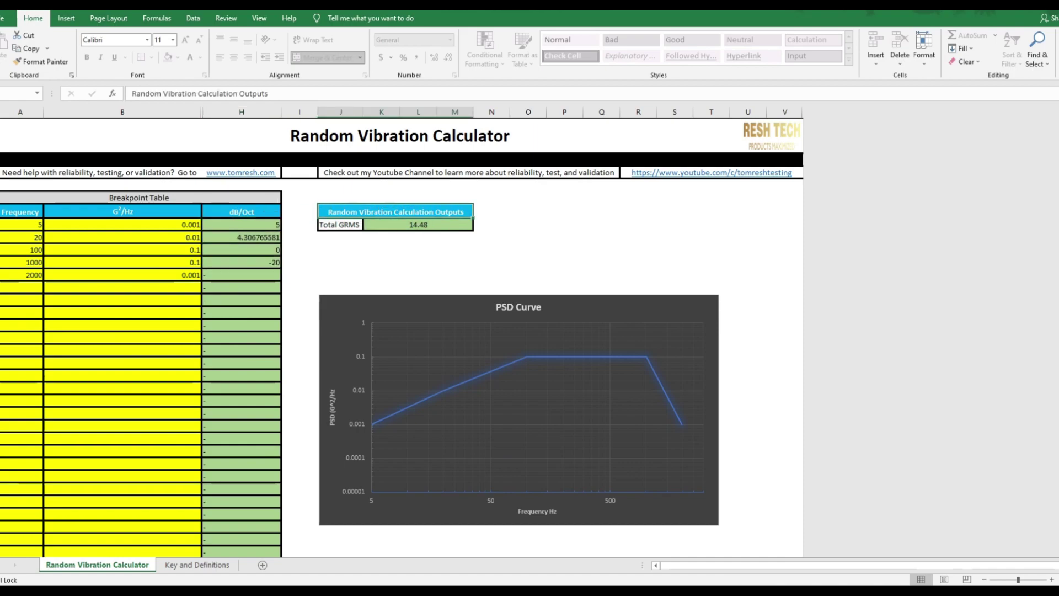
key("shift+Down")
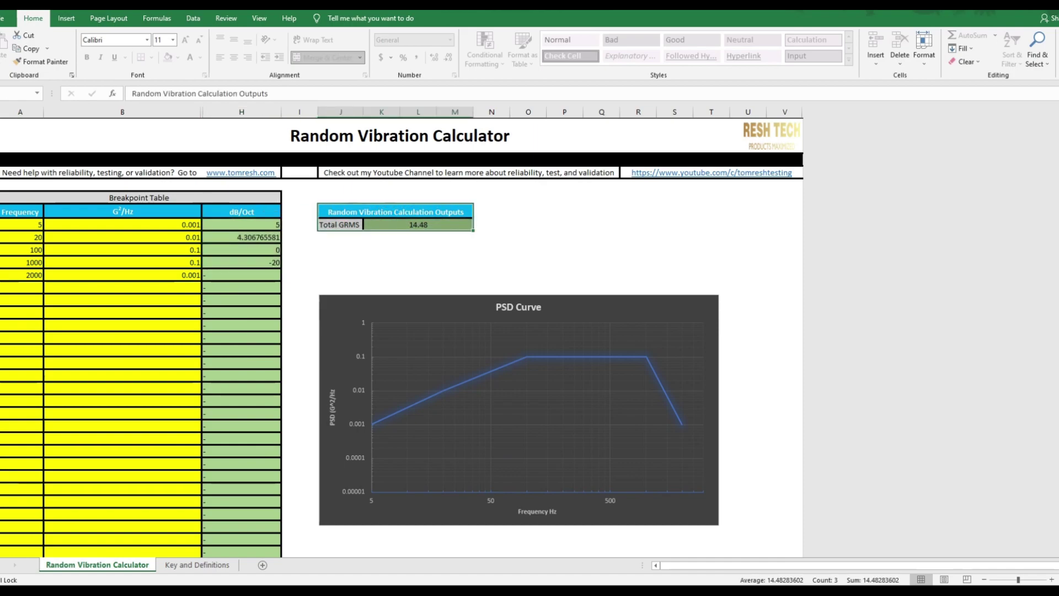
left_click(418, 224)
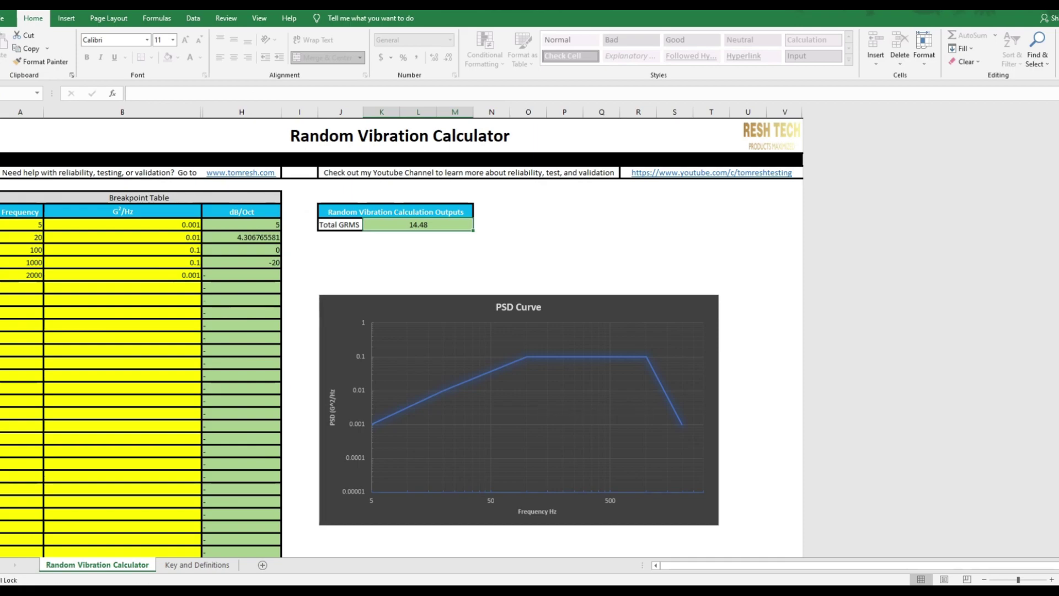
left_click_drag(22, 225, 132, 275)
left_click(123, 287)
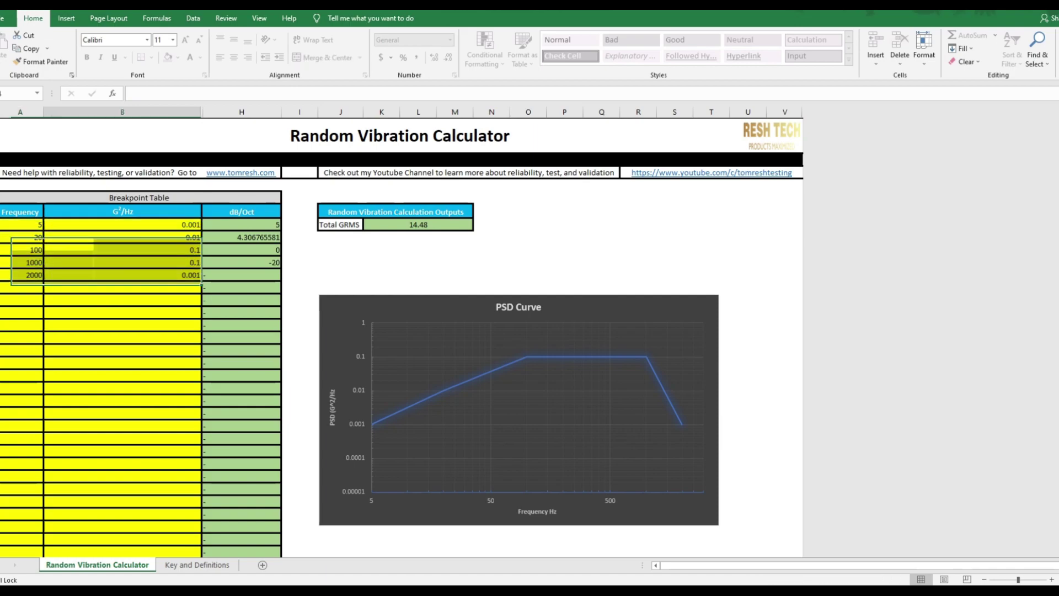
left_click_drag(242, 224, 242, 262)
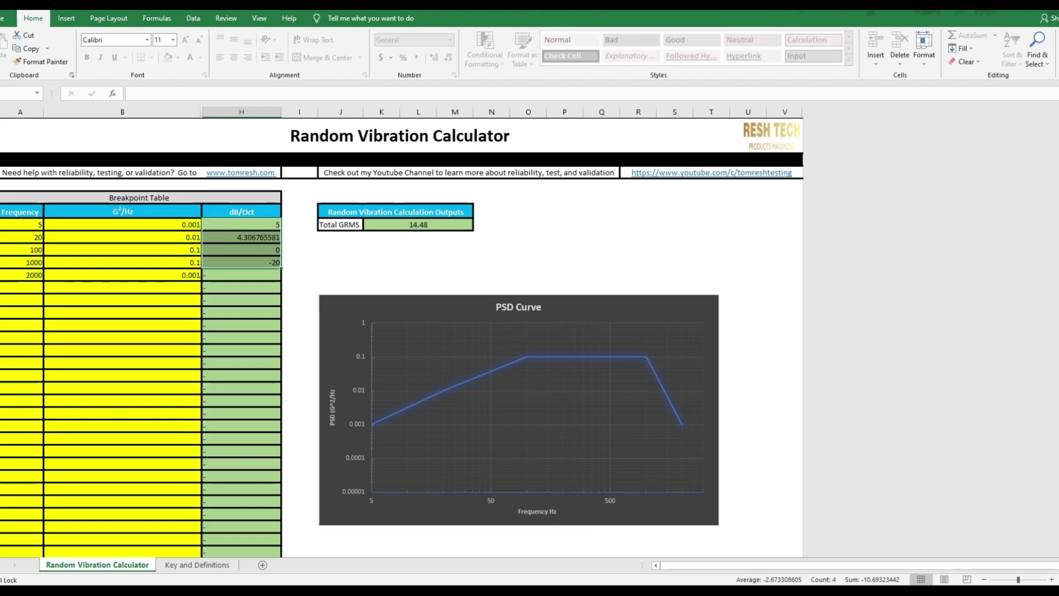
left_click(397, 255)
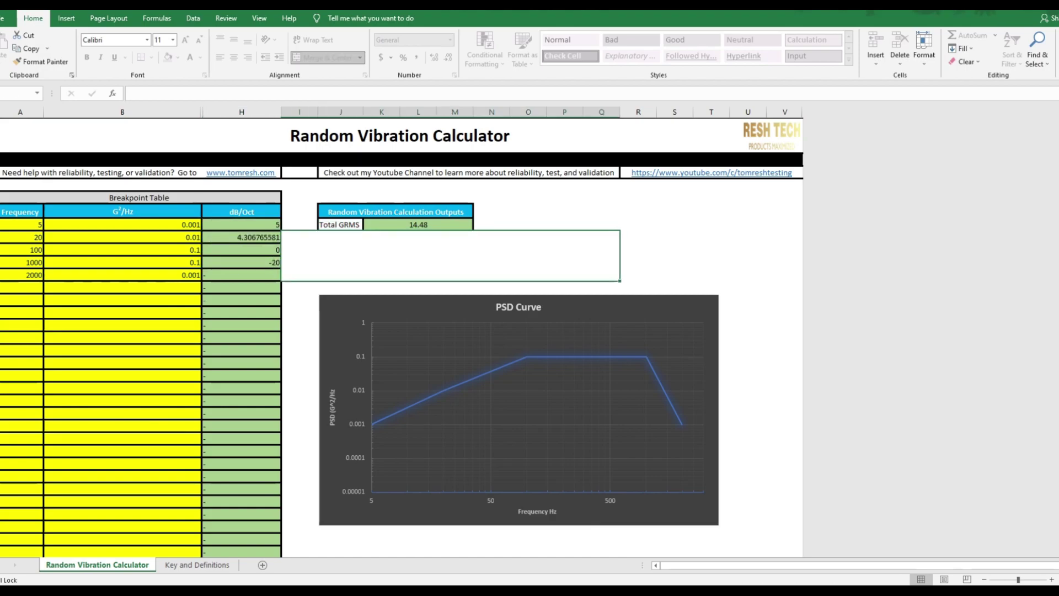
- Clear all the example frequency and G²/Hz values from the Breakpoint Table
left_click(21, 224)
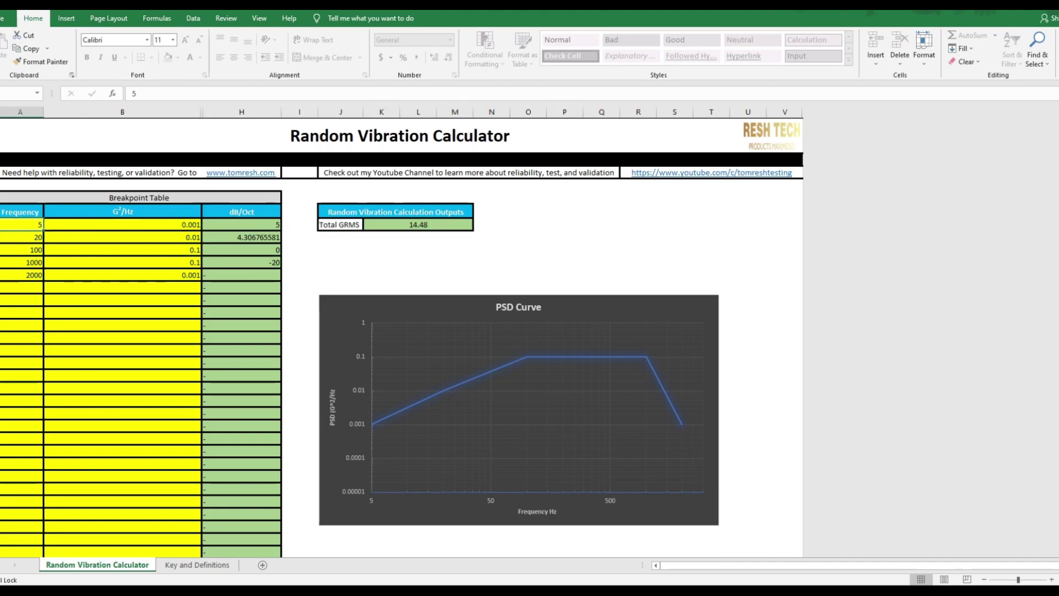
left_click_drag(20, 224, 122, 275)
key("Delete")
- Enter the frequencies 20, 100, 1000 and 2000 in the first four rows of the Breakpoint Table
left_click(20, 224)
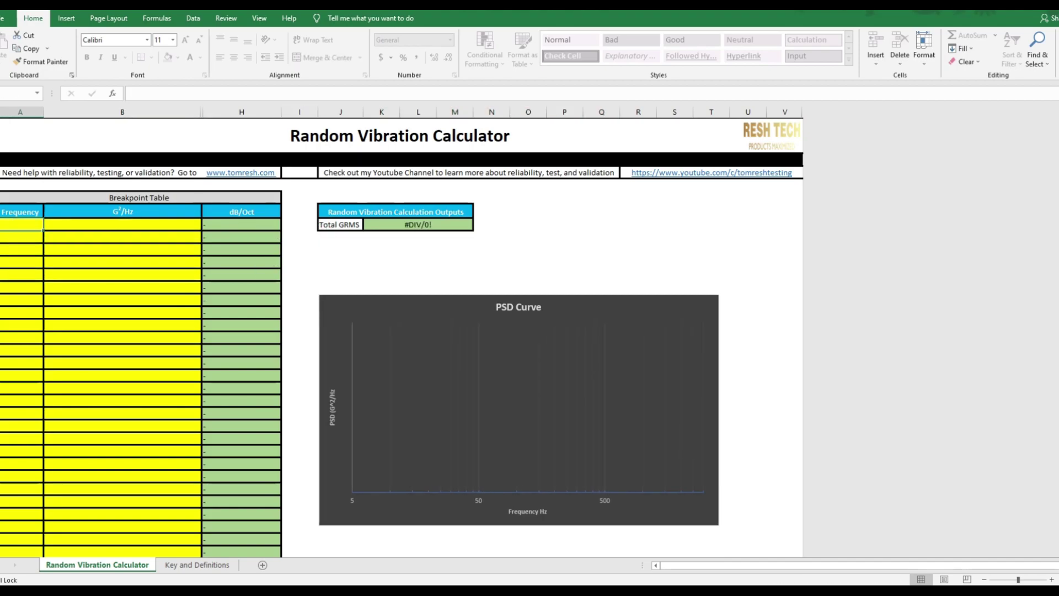
type("20")
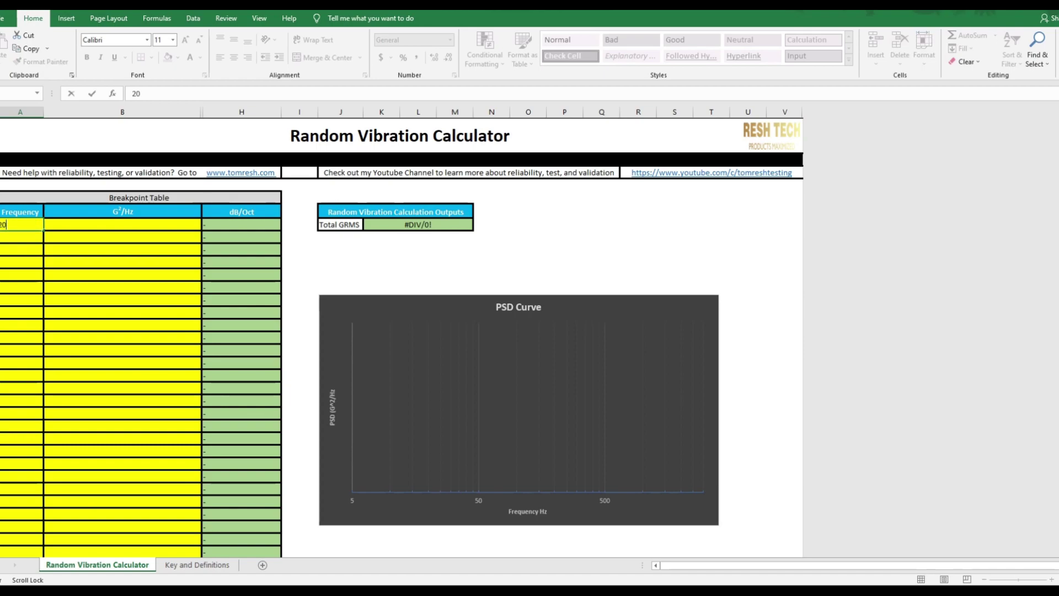
key("Return")
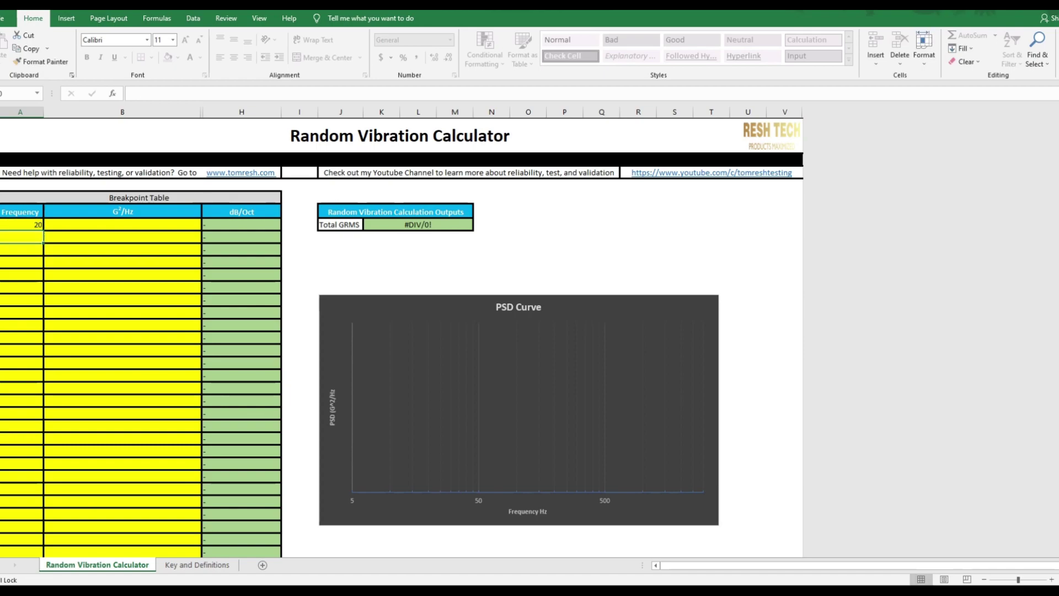
type("100")
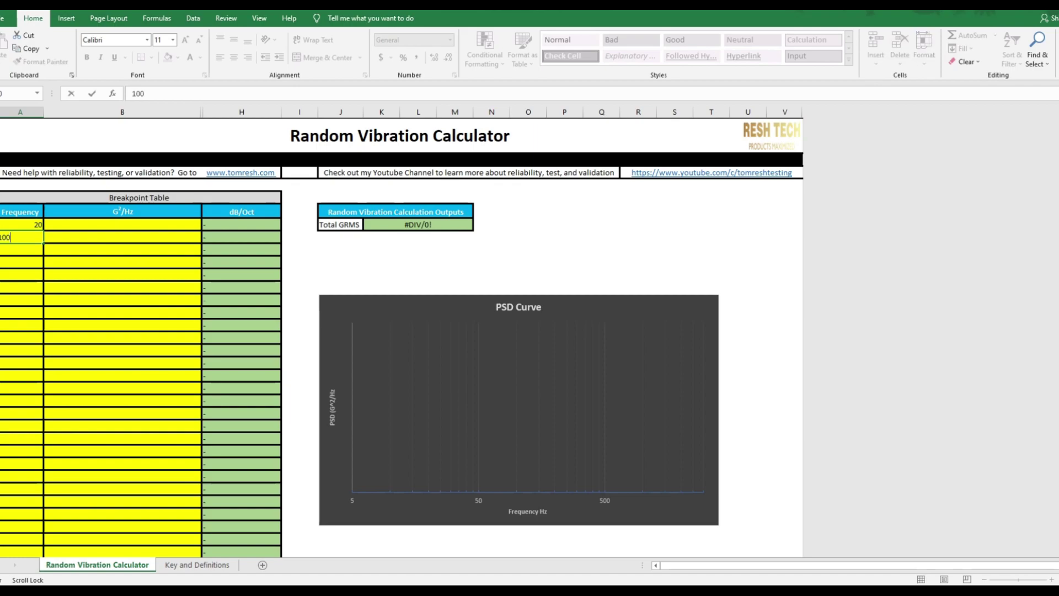
key("Return")
type("10")
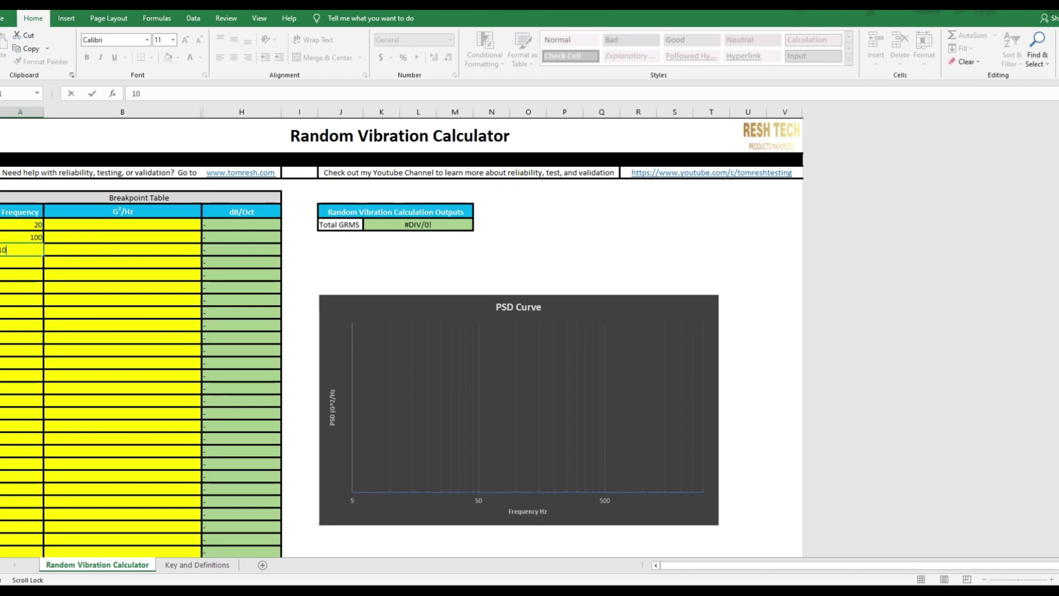
type("00")
key("Return")
type("2000")
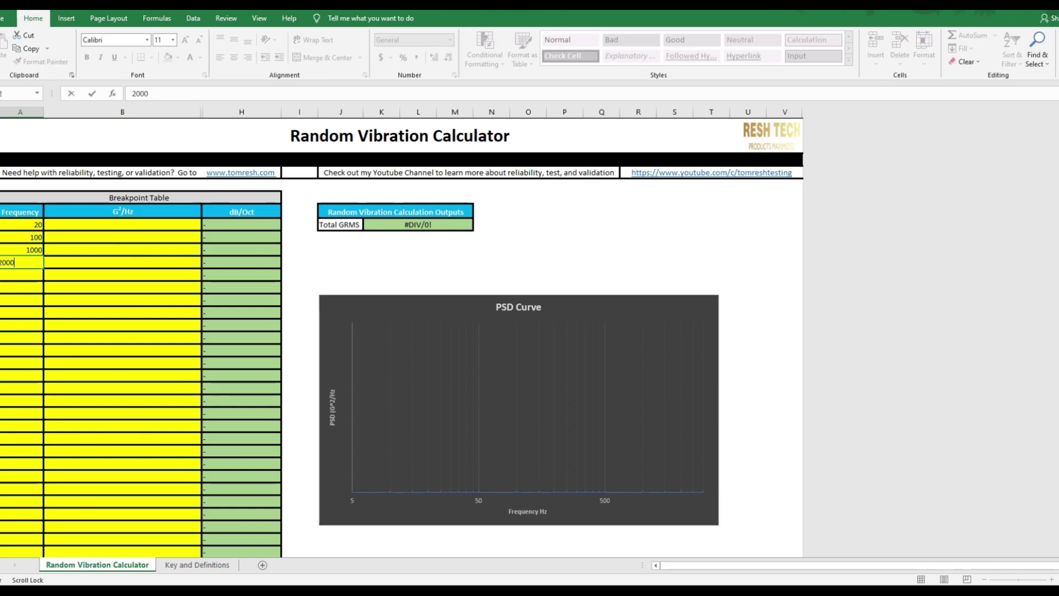
- Enter G²/Hz values of .001, .01, .01 and .001 for the 20, 100, 1000 and 2000 frequency rows
left_click(123, 224)
type(".001")
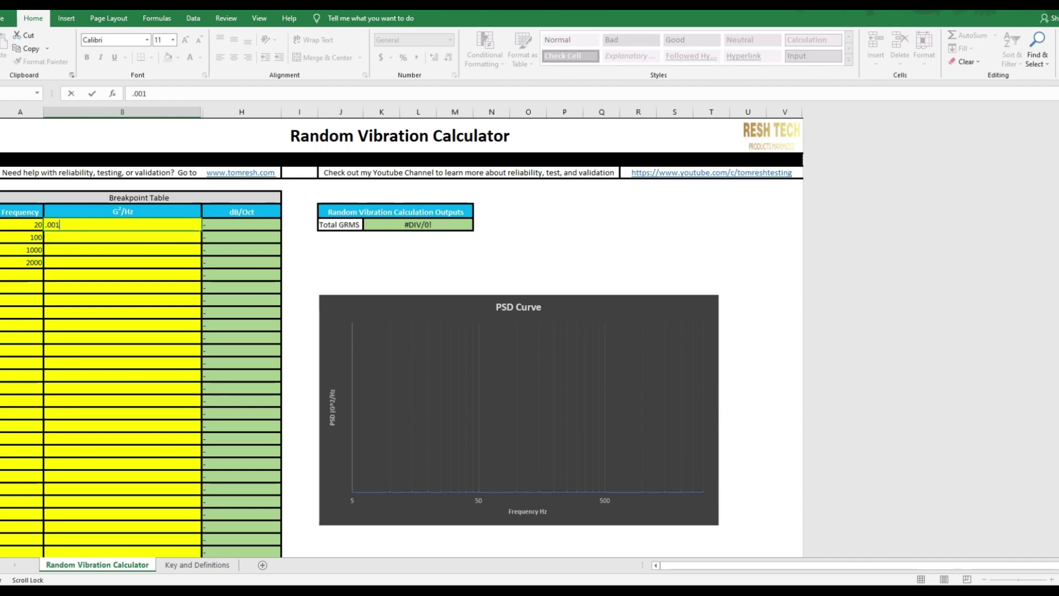
key("Return")
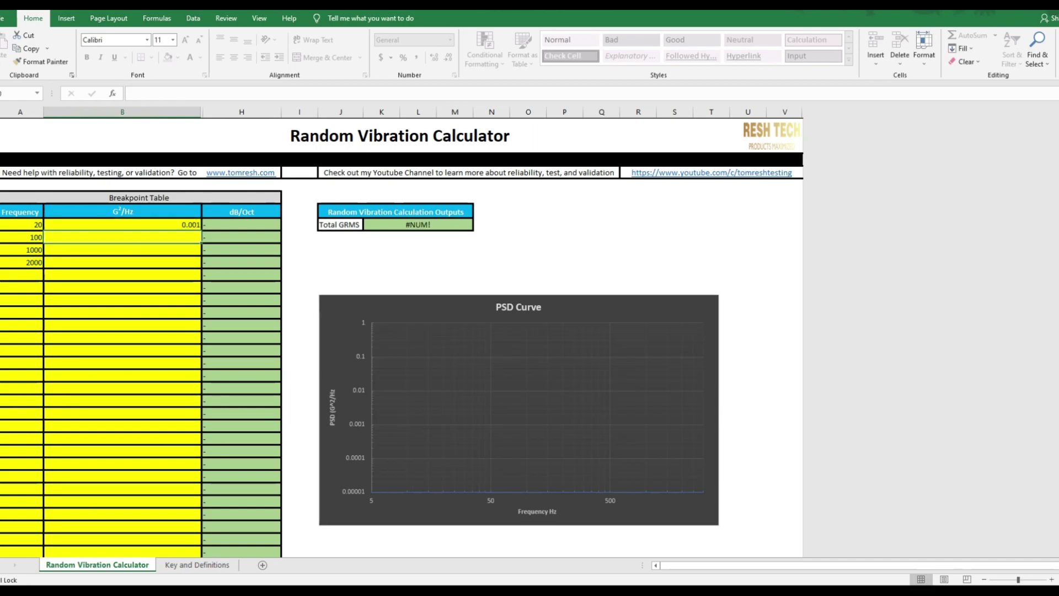
type(".01")
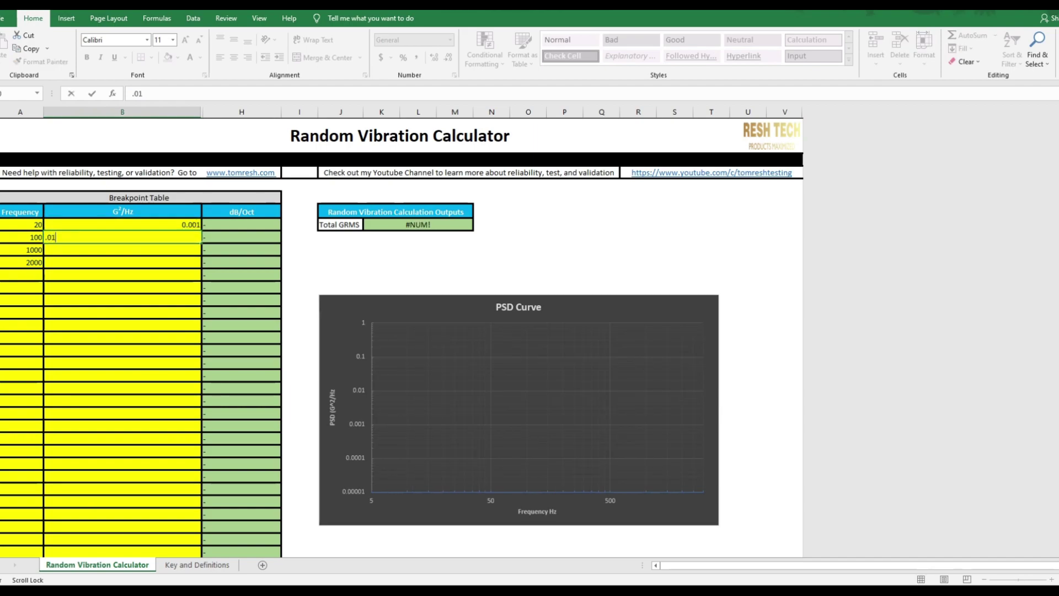
key("Return")
type(".01")
key("Return")
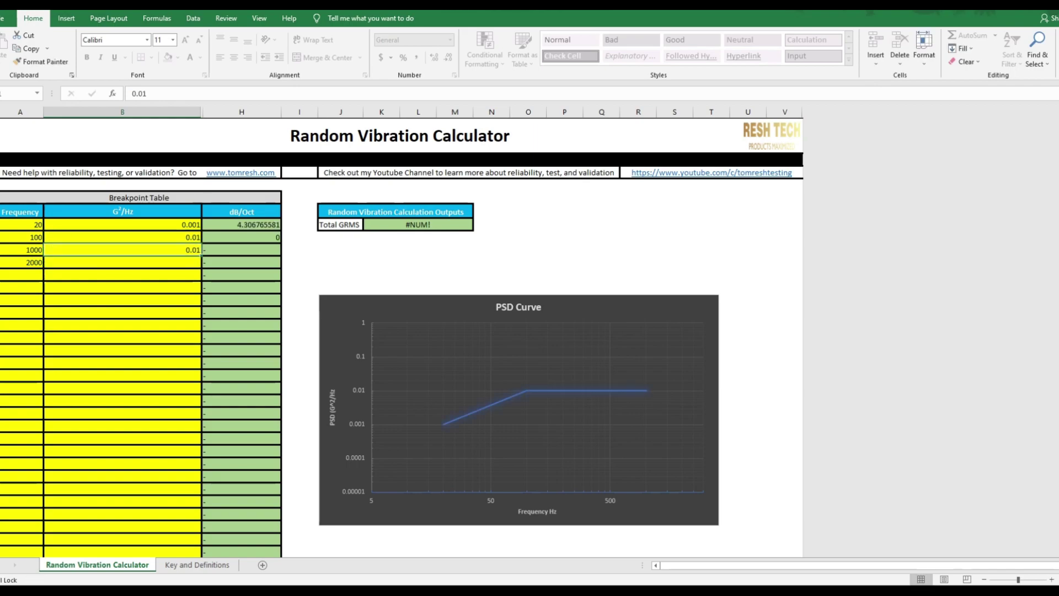
type(".001")
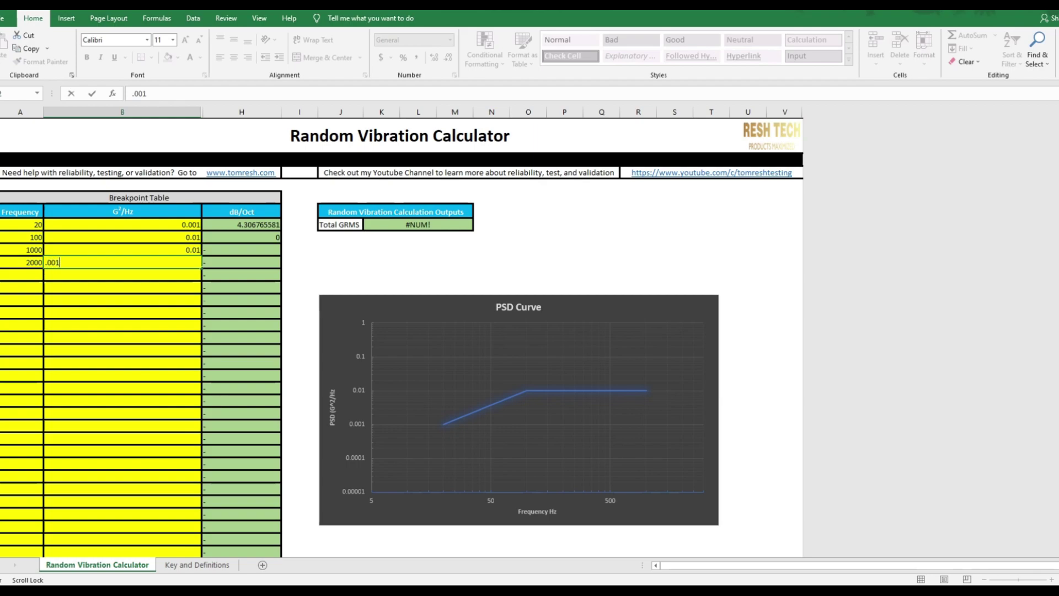
left_click(450, 256)
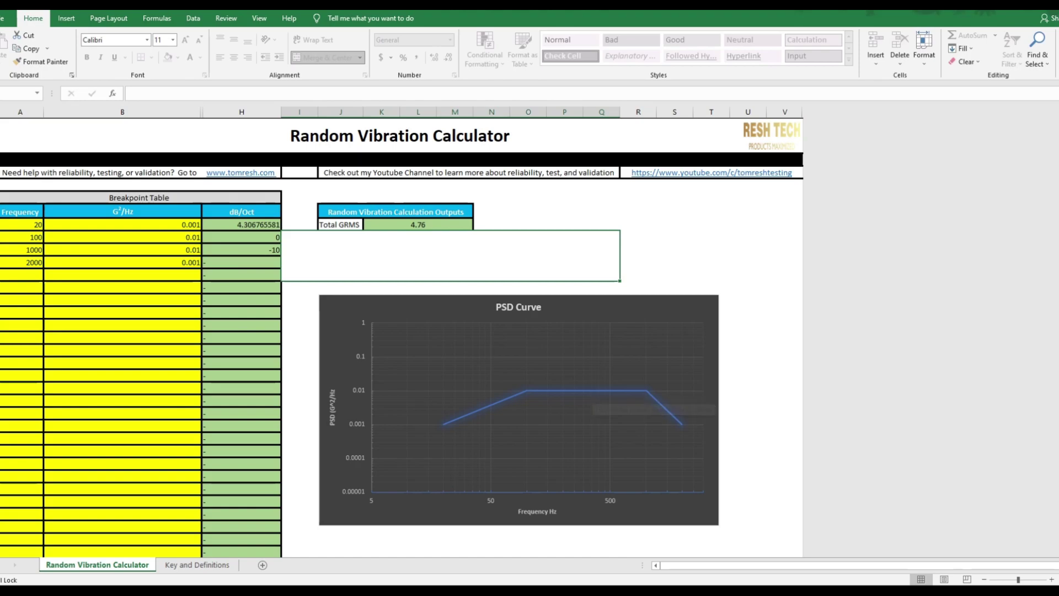
- Examine the updated PSD curve, the Total GRMS output and the dB/Oct slopes of the first breakpoints
mouse_move(647, 391)
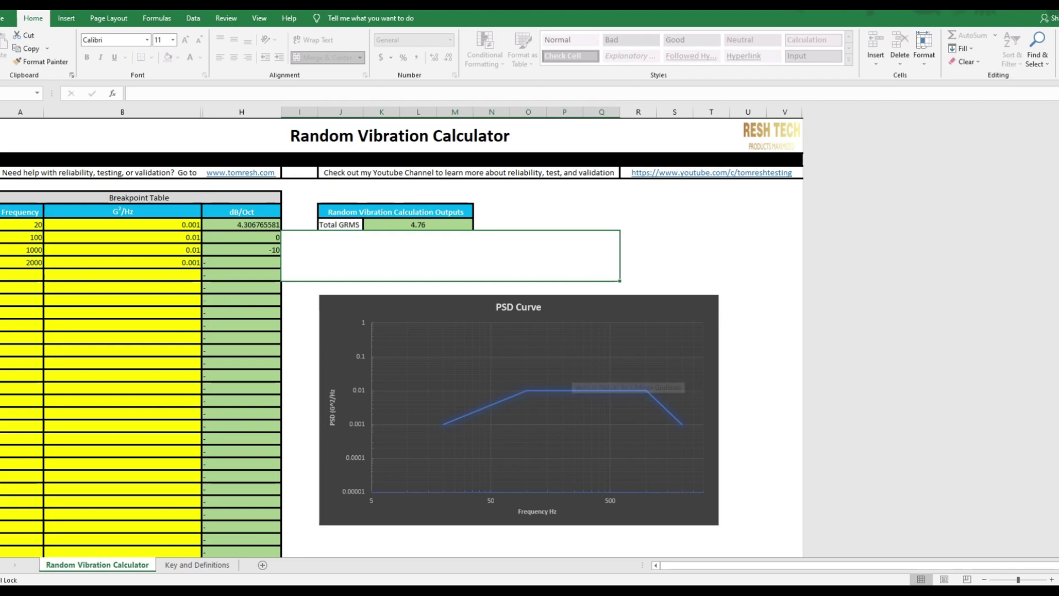
left_click(418, 225)
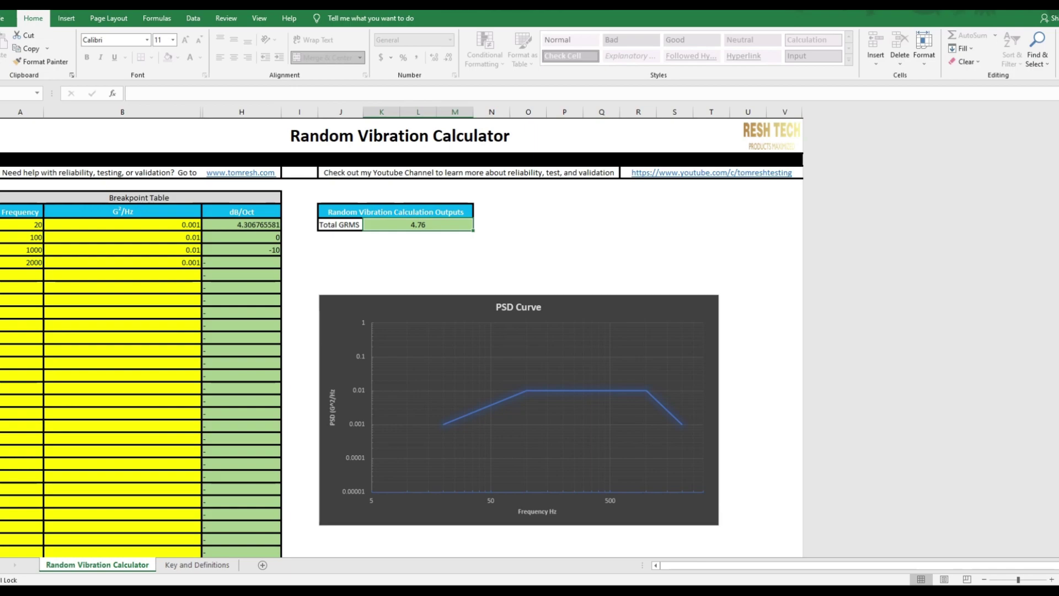
left_click(242, 224)
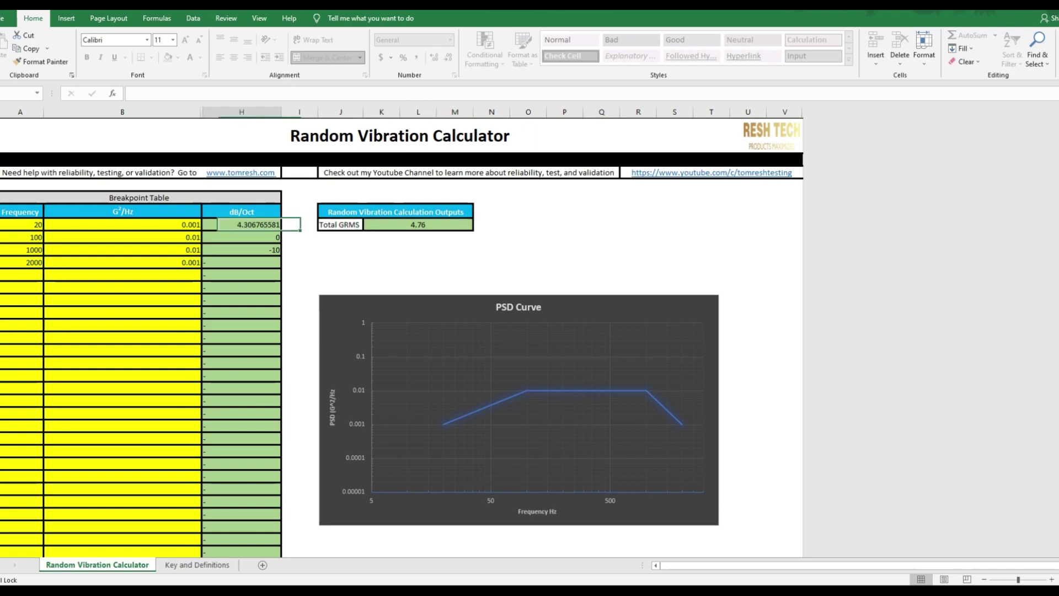
left_click(242, 237)
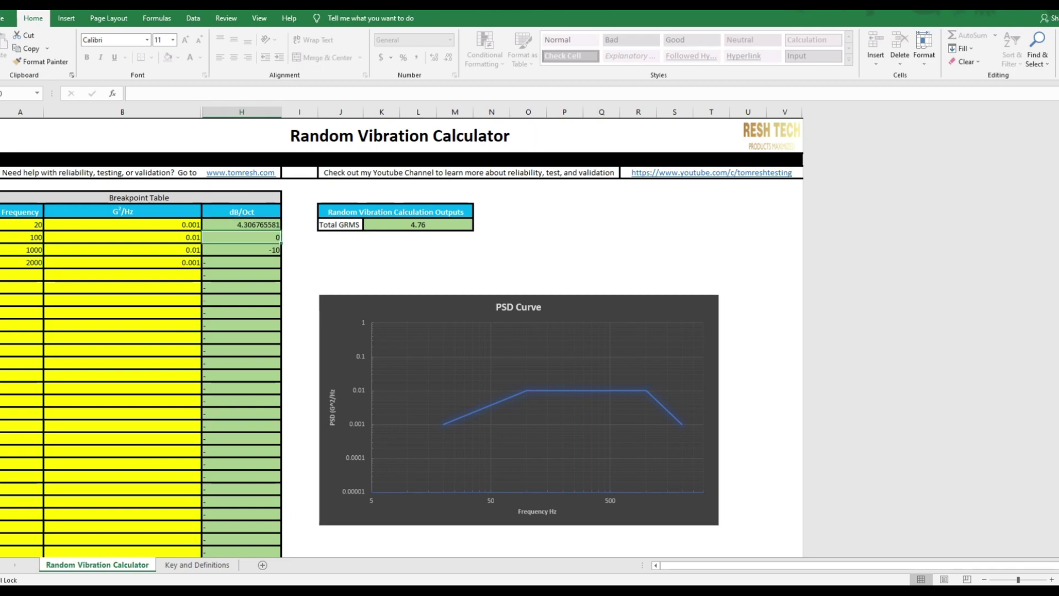